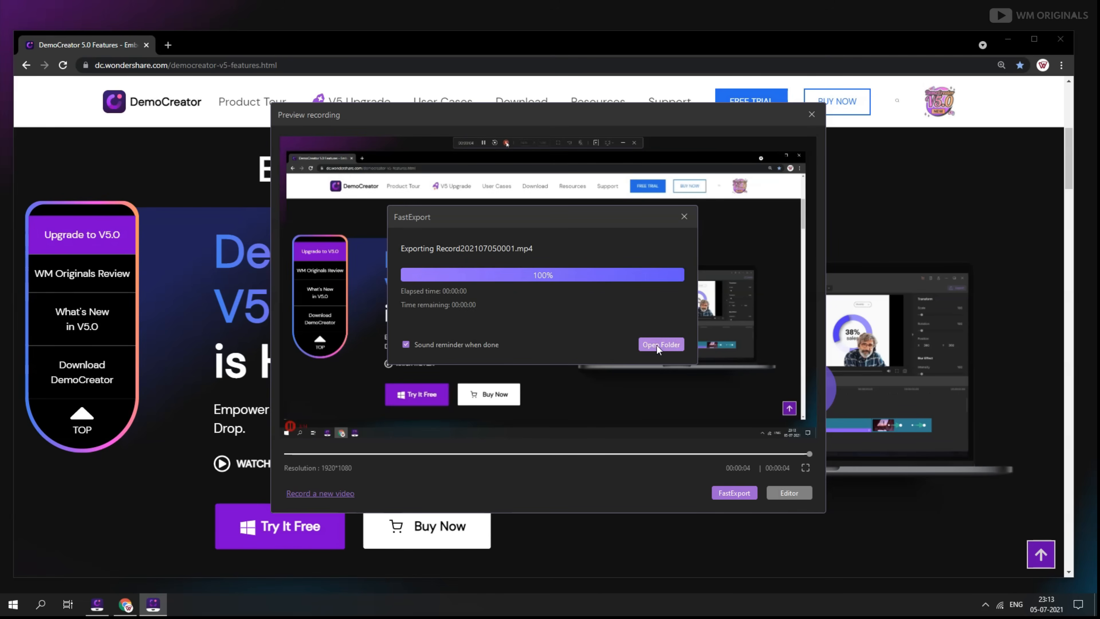
- Close the finished export, start a new video recording and minimize the browser window
{"action": "left_click", "coordinate": [685, 218]}
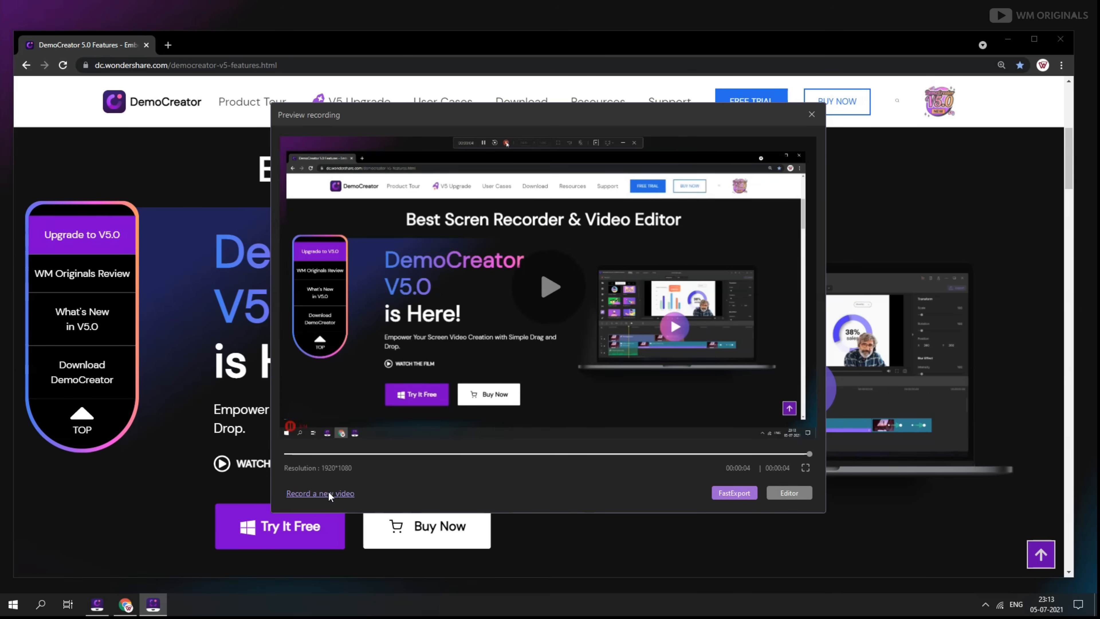
{"action": "left_click", "coordinate": [321, 494]}
{"action": "left_click", "coordinate": [1008, 39]}
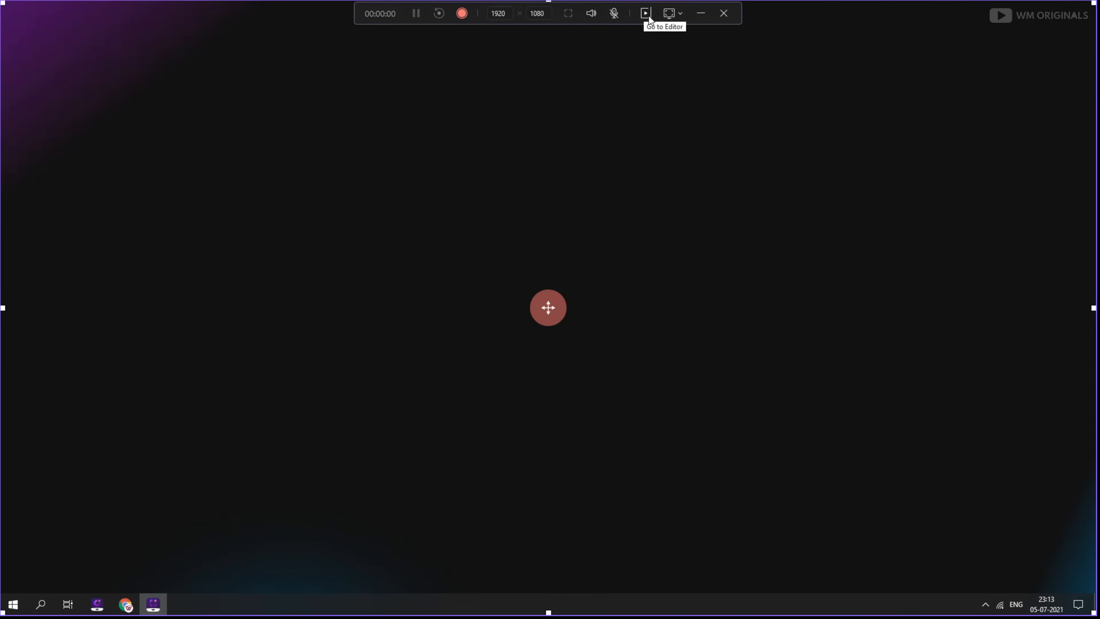
- Switch the recorder to Record Game mode and check its game selection
{"action": "left_click", "coordinate": [672, 13]}
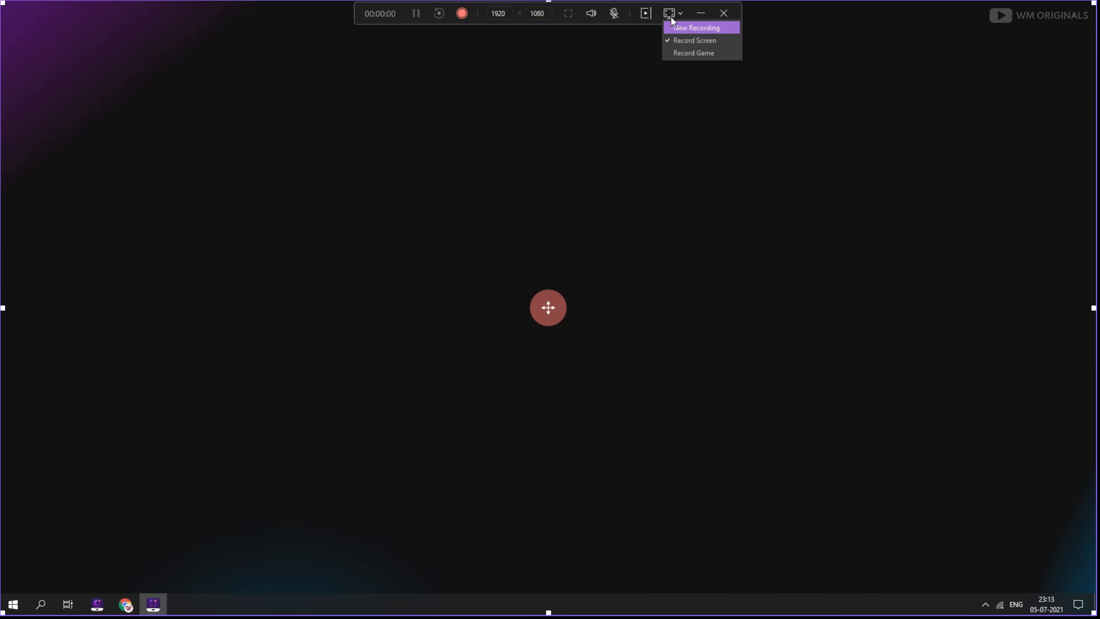
{"action": "left_click", "coordinate": [685, 52]}
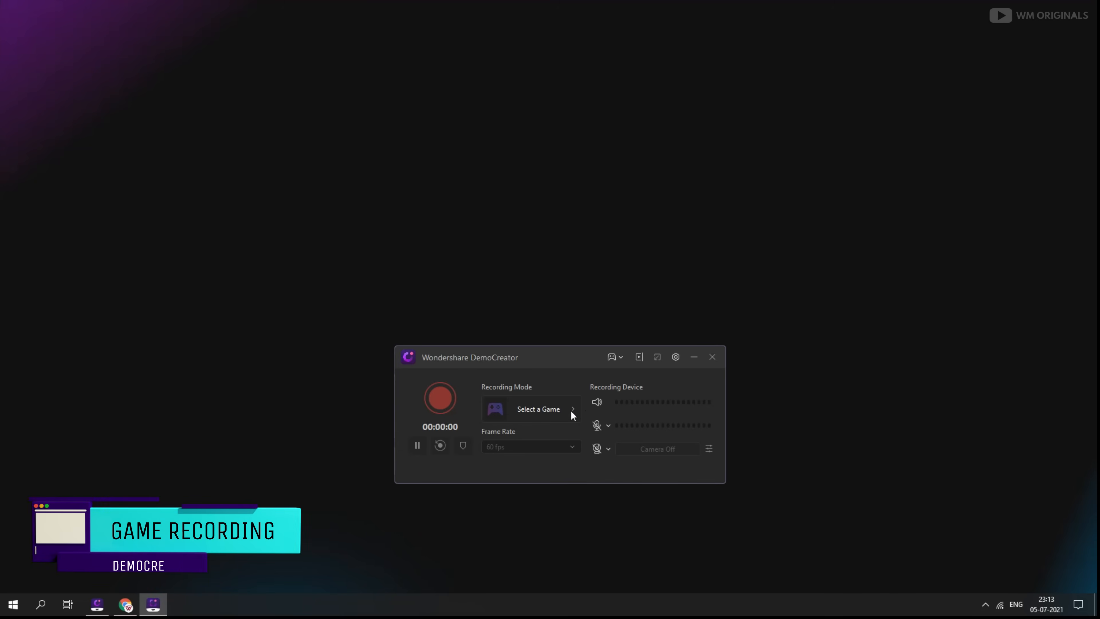
{"action": "left_click", "coordinate": [563, 411]}
{"action": "left_click", "coordinate": [702, 295]}
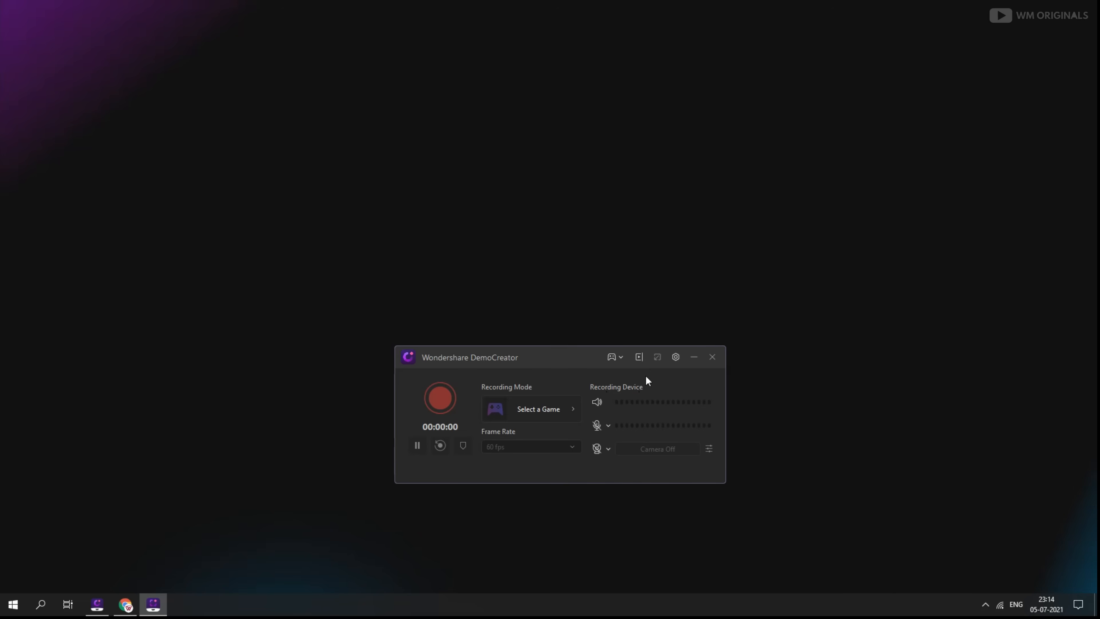
- Go to the editor and browse the callout, arrow, sketch and shape presets in the annotation library
{"action": "left_click", "coordinate": [638, 356]}
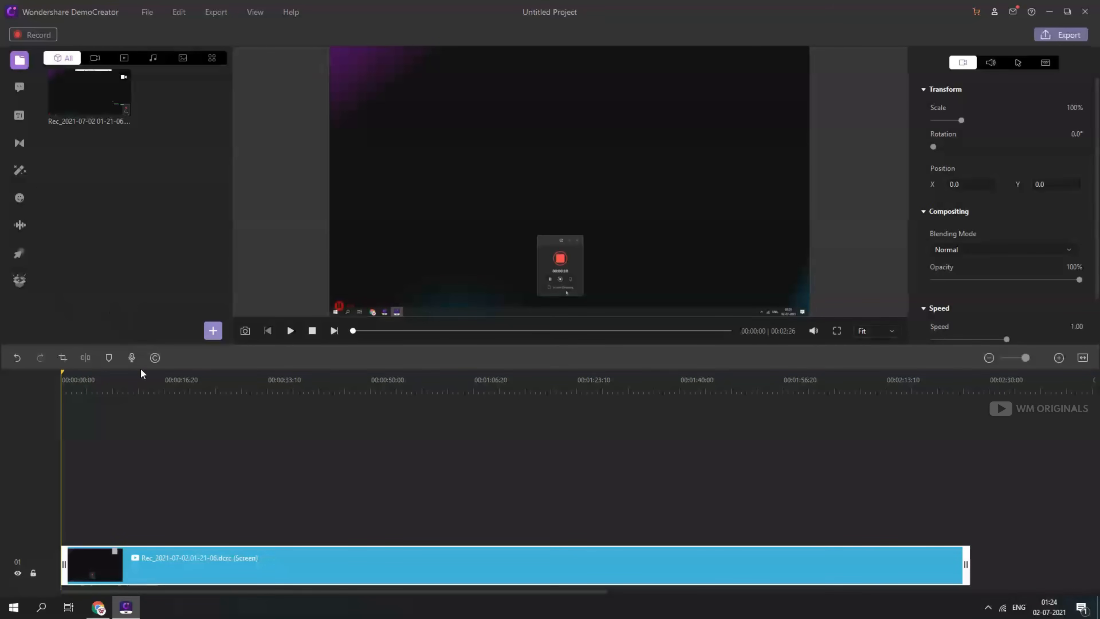
{"action": "left_click", "coordinate": [13, 87]}
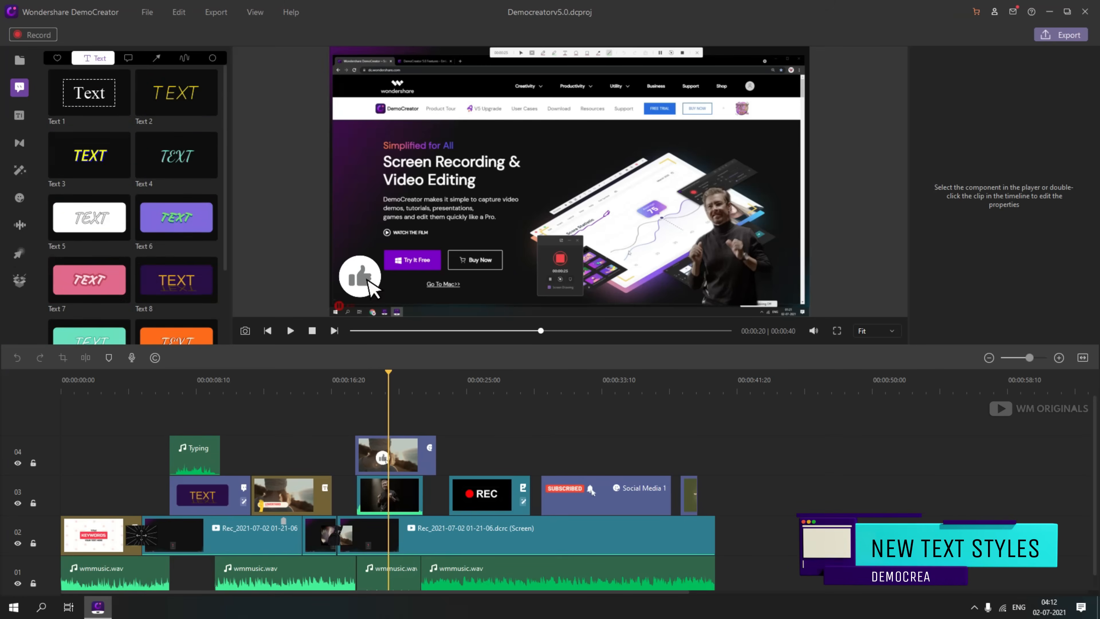
{"action": "left_click", "coordinate": [128, 58]}
{"action": "left_click", "coordinate": [164, 58]}
{"action": "scroll", "coordinate": [176, 155], "scroll_direction": "down", "scroll_amount": 3}
{"action": "left_click", "coordinate": [191, 58]}
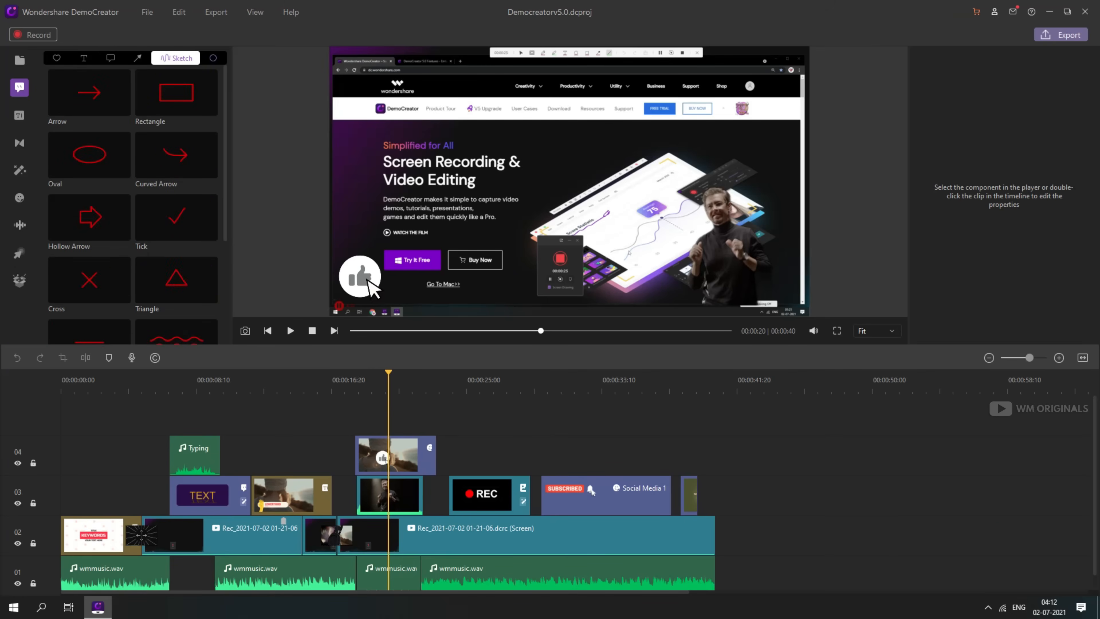
{"action": "left_click", "coordinate": [213, 58]}
{"action": "scroll", "coordinate": [122, 212], "scroll_direction": "down", "scroll_amount": 3}
{"action": "scroll", "coordinate": [137, 206], "scroll_direction": "up", "scroll_amount": 3}
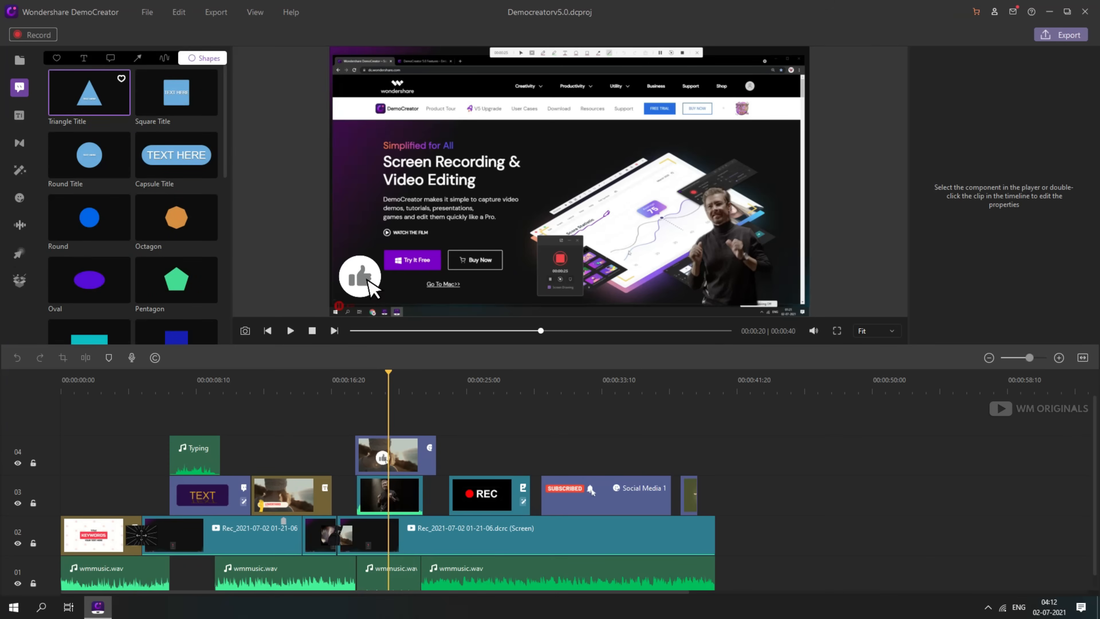
- Add the Text 8 title above the recording at the timeline start and set its text to "DEMOCREATOR" and "VERSION 5.0" on two lines
{"action": "left_click", "coordinate": [84, 57]}
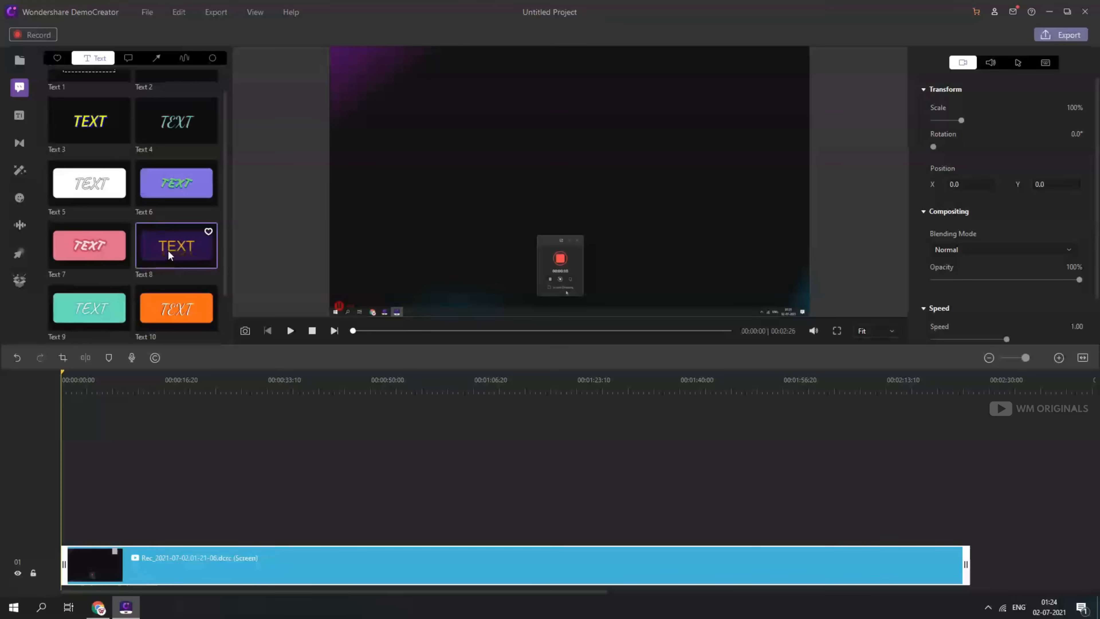
{"action": "left_click_drag", "start_coordinate": [169, 255], "coordinate": [69, 524]}
{"action": "left_click", "coordinate": [541, 182]}
{"action": "type", "text": "Demo"}
{"action": "key", "text": "BackSpace"}
{"action": "key", "text": "BackSpace"}
{"action": "key", "text": "BackSpace"}
{"action": "type", "text": "EMOCREAT"}
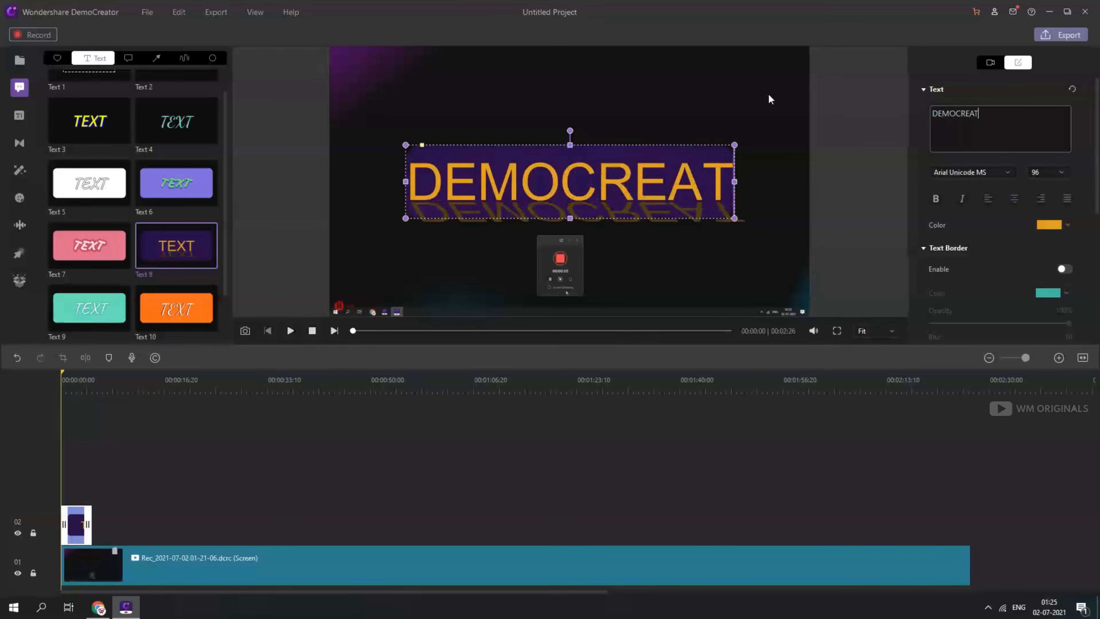
{"action": "type", "text": "OR"}
{"action": "key", "text": "Return"}
{"action": "type", "text": "VERSION "}
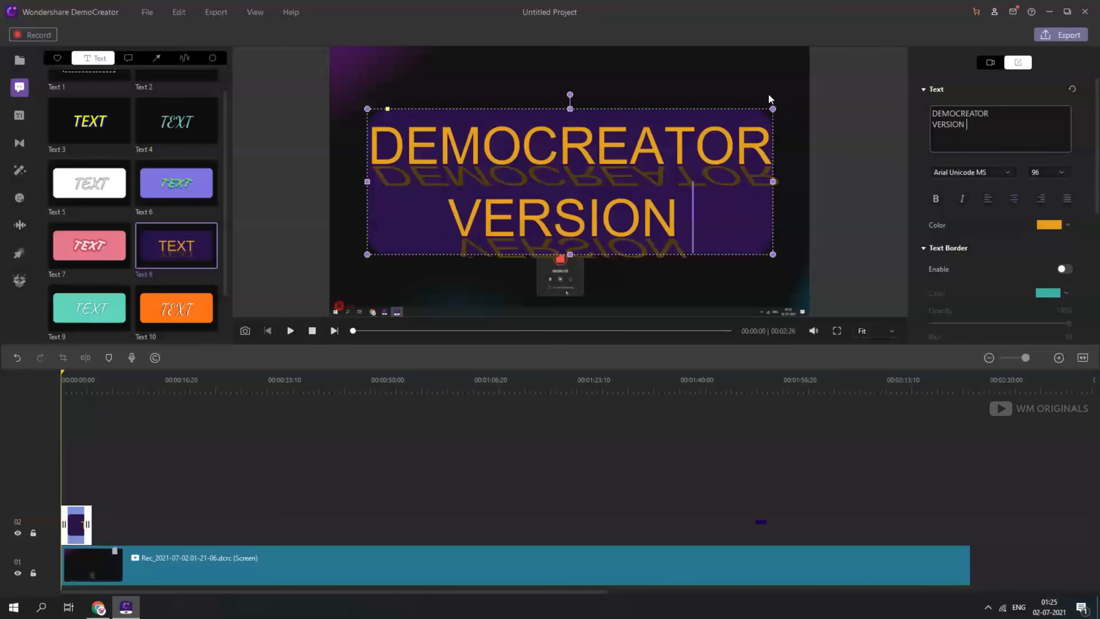
{"action": "type", "text": "5.0"}
- Shrink the title and move it up in the frame, and give it the Type Writer behavior
{"action": "left_click_drag", "start_coordinate": [365, 110], "coordinate": [420, 152]}
{"action": "left_click_drag", "start_coordinate": [529, 157], "coordinate": [494, 120]}
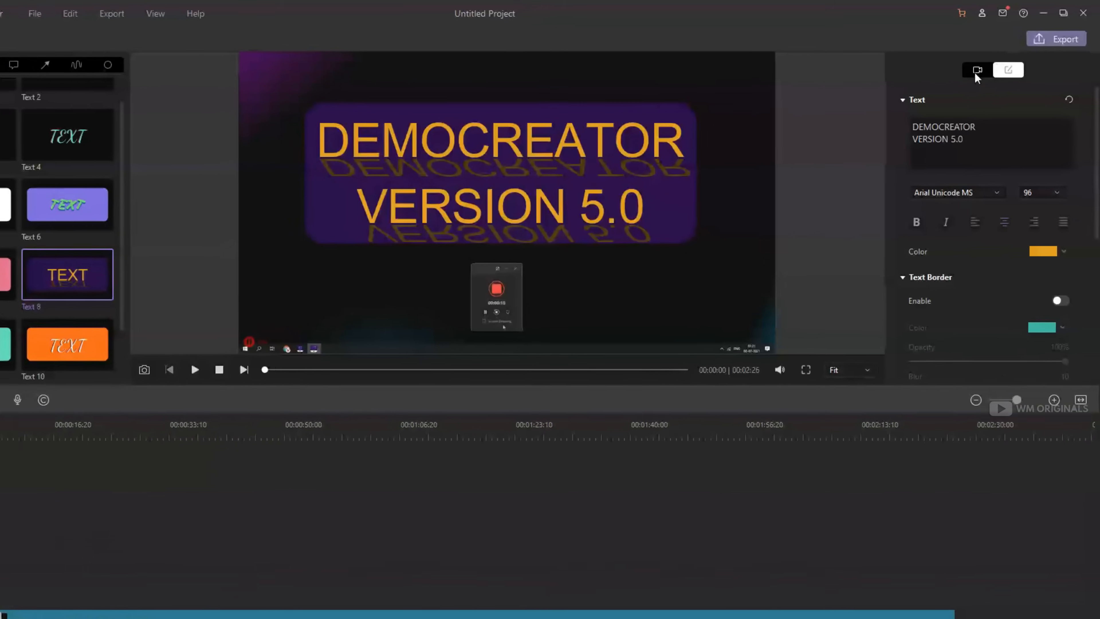
{"action": "left_click", "coordinate": [988, 64]}
{"action": "scroll", "coordinate": [943, 390], "scroll_direction": "down", "scroll_amount": 10}
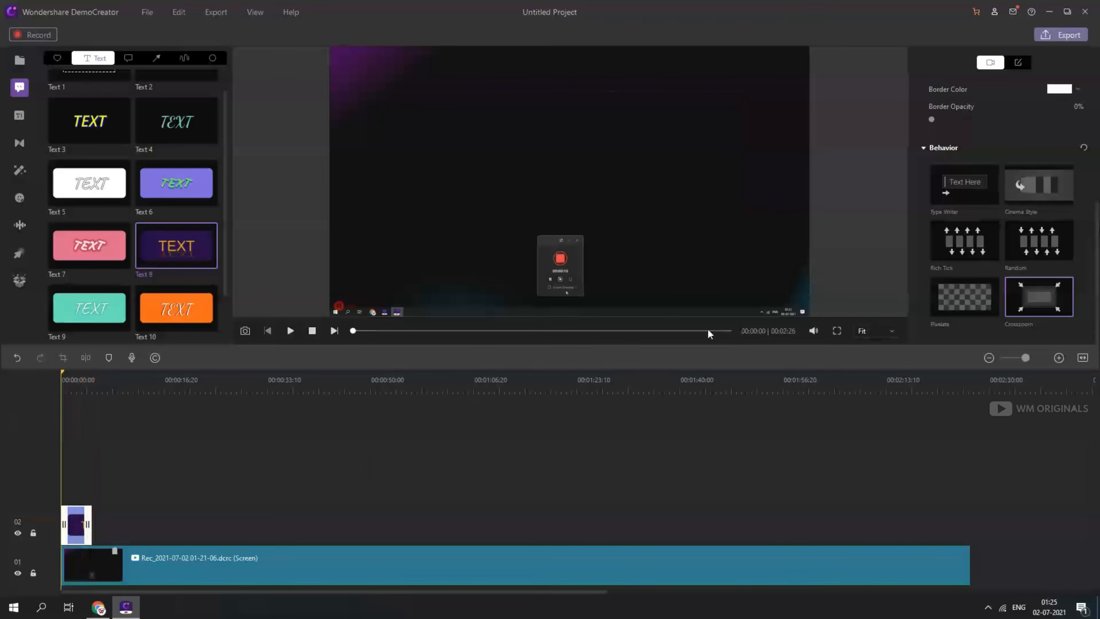
{"action": "left_click", "coordinate": [961, 191]}
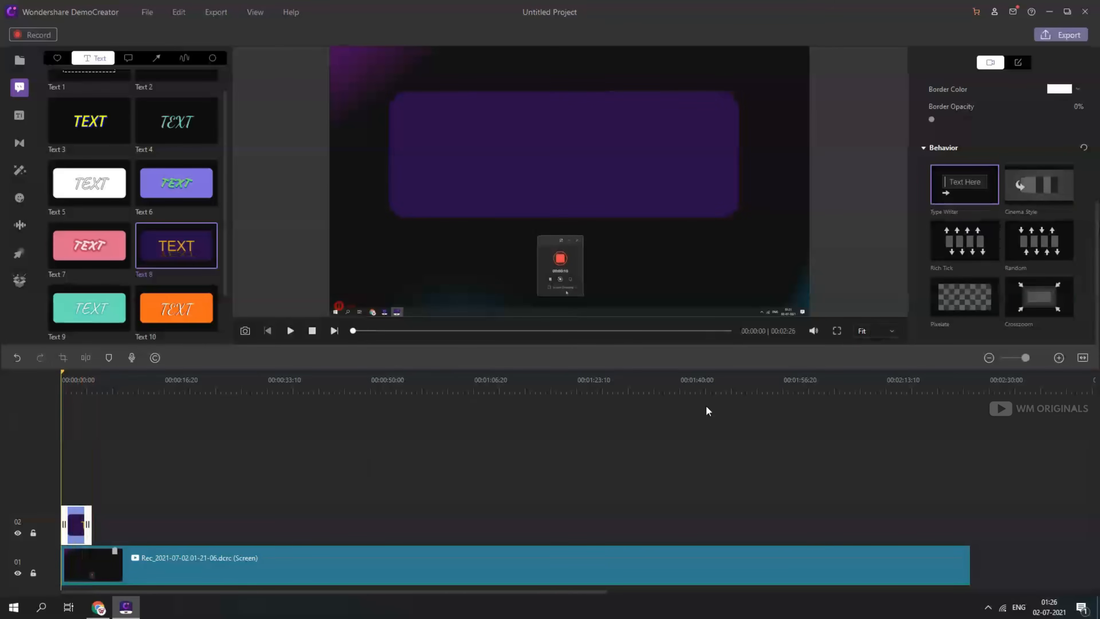
{"action": "key", "text": "space"}
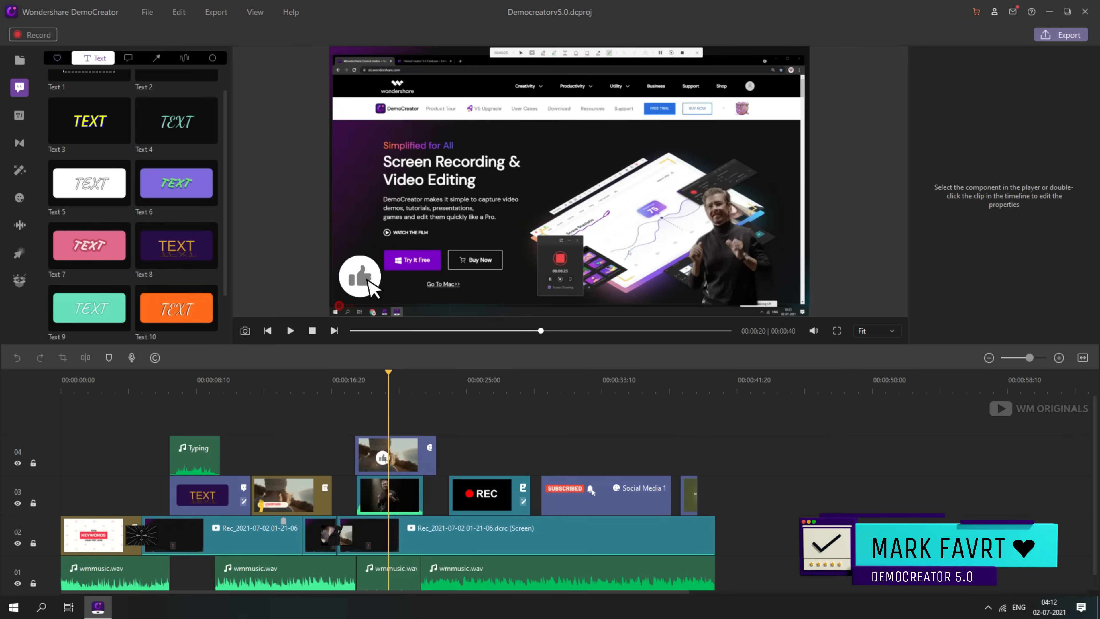
- Look through the favorite annotations and the standard, Color and More transition collections
{"action": "left_click", "coordinate": [57, 58]}
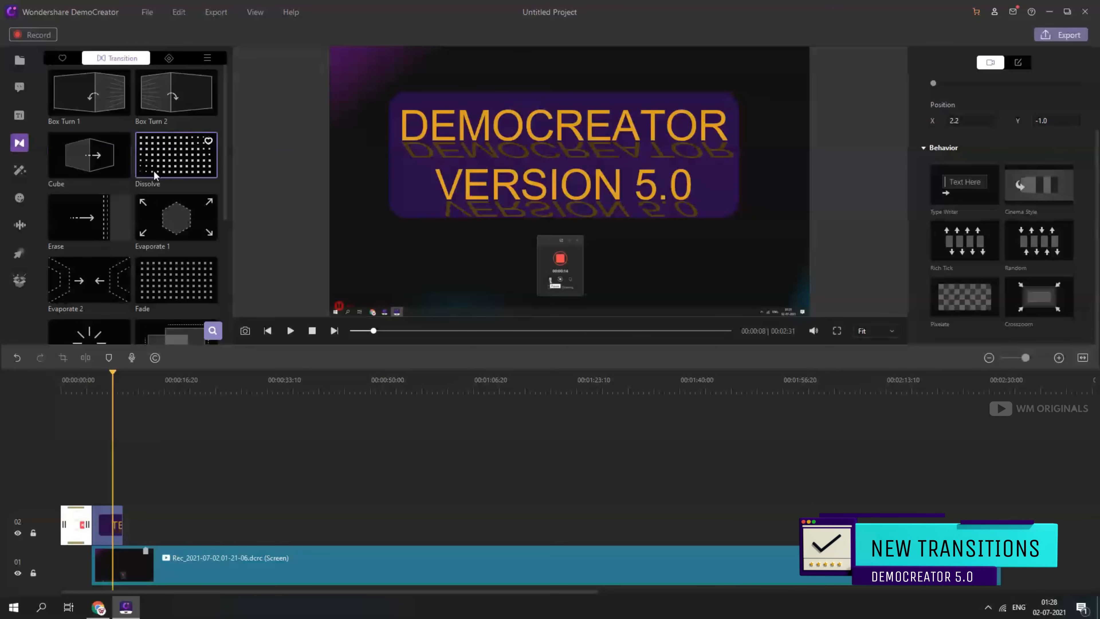
{"action": "scroll", "coordinate": [156, 175], "scroll_direction": "down", "scroll_amount": 4}
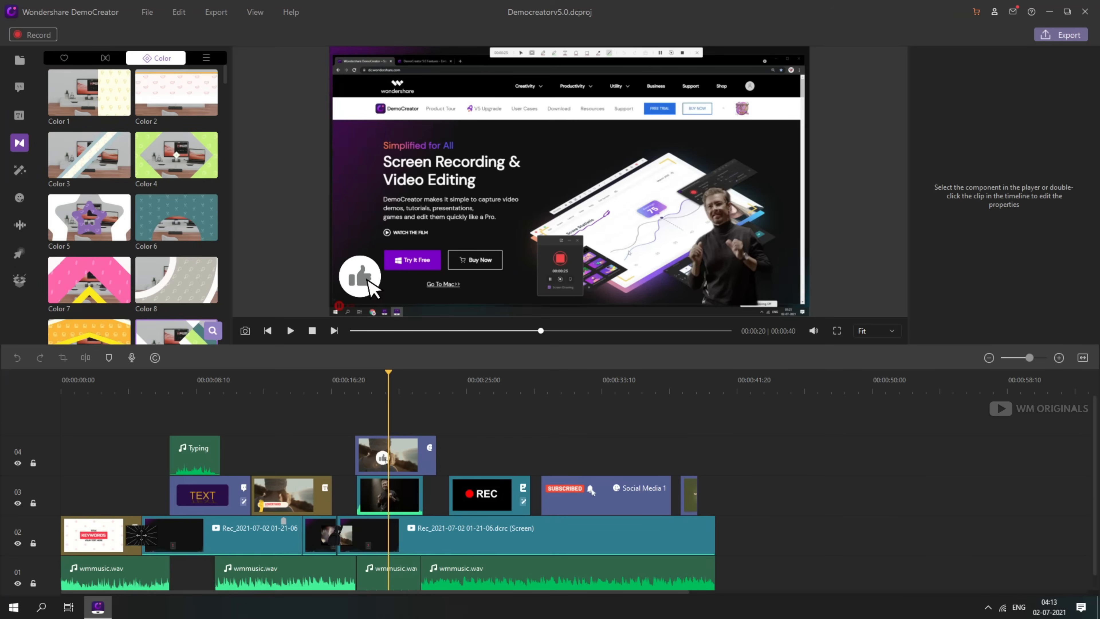
{"action": "scroll", "coordinate": [176, 98], "scroll_direction": "down", "scroll_amount": 15}
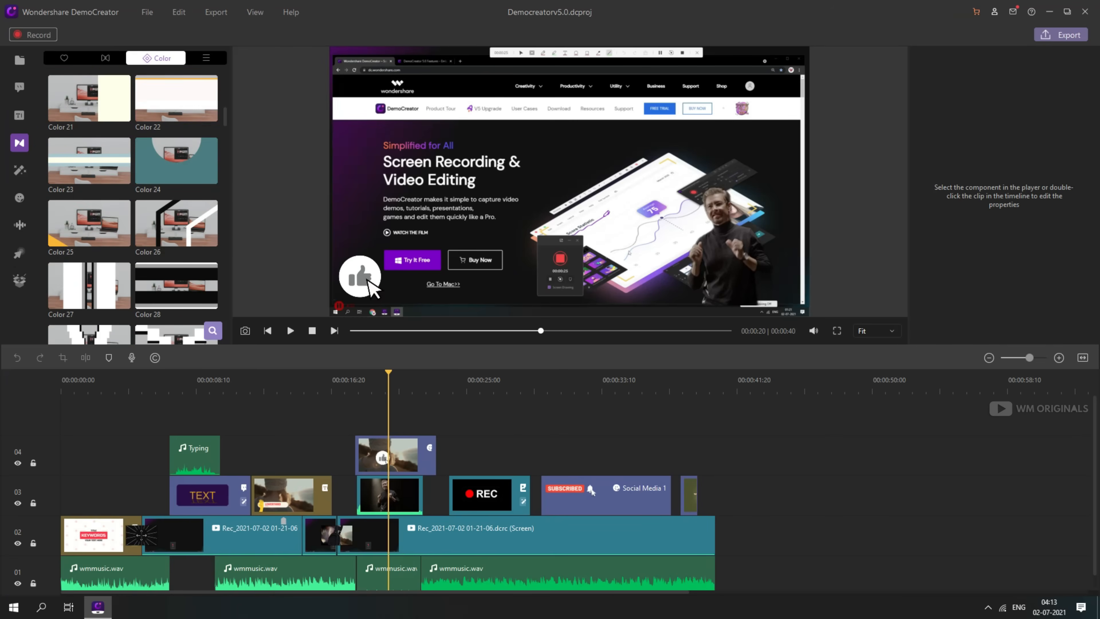
{"action": "left_click", "coordinate": [206, 58]}
{"action": "scroll", "coordinate": [177, 122], "scroll_direction": "up", "scroll_amount": 8}
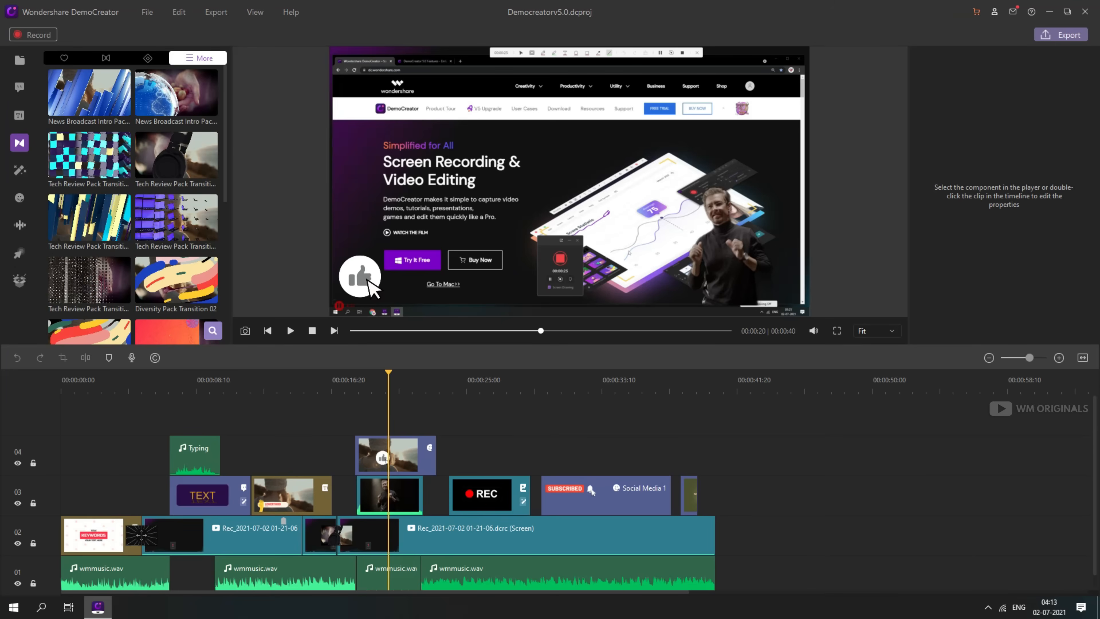
{"action": "scroll", "coordinate": [176, 174], "scroll_direction": "down", "scroll_amount": 6}
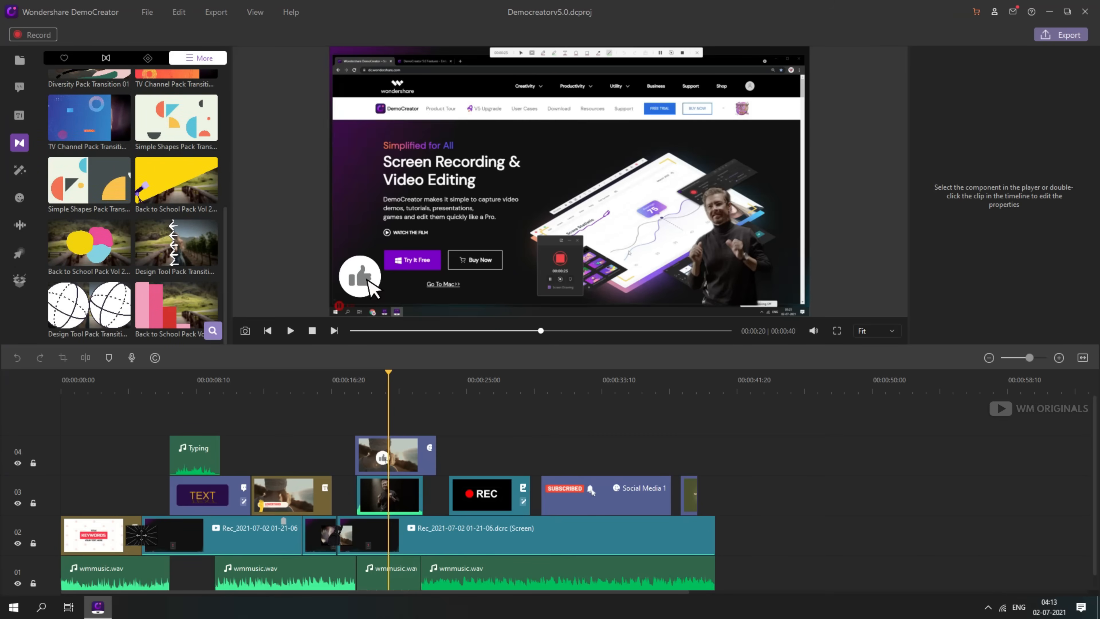
- Place the Warp Zoom 1 transition between the intro clip and the screen recording on track 01 and play it back
{"action": "left_click", "coordinate": [106, 57]}
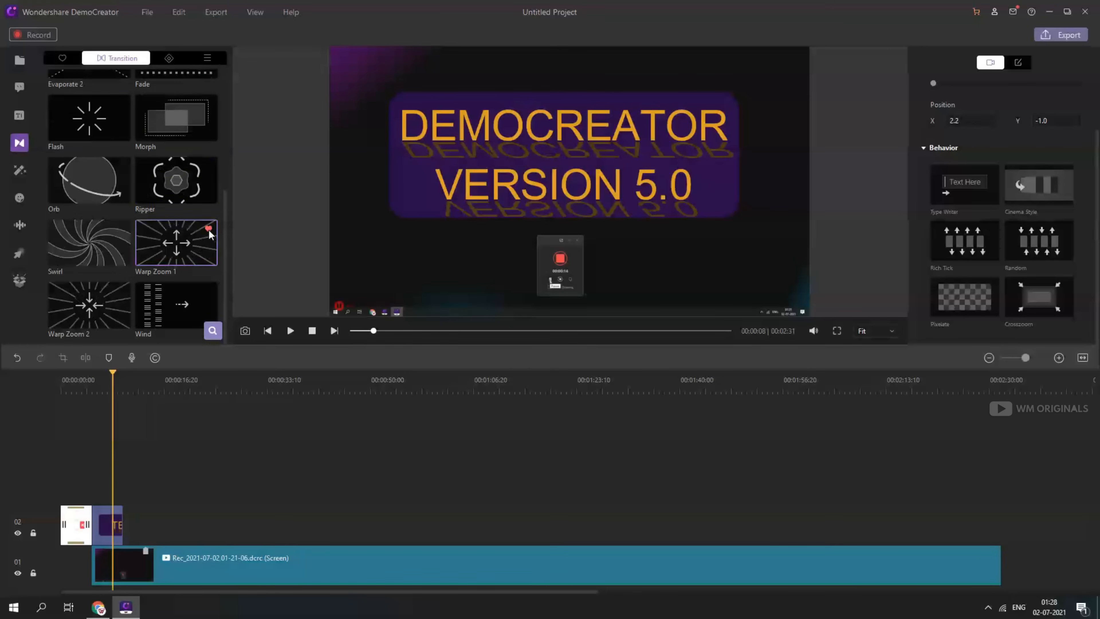
{"action": "left_click_drag", "start_coordinate": [209, 234], "coordinate": [93, 577]}
{"action": "left_click", "coordinate": [114, 521]}
{"action": "key", "text": "space"}
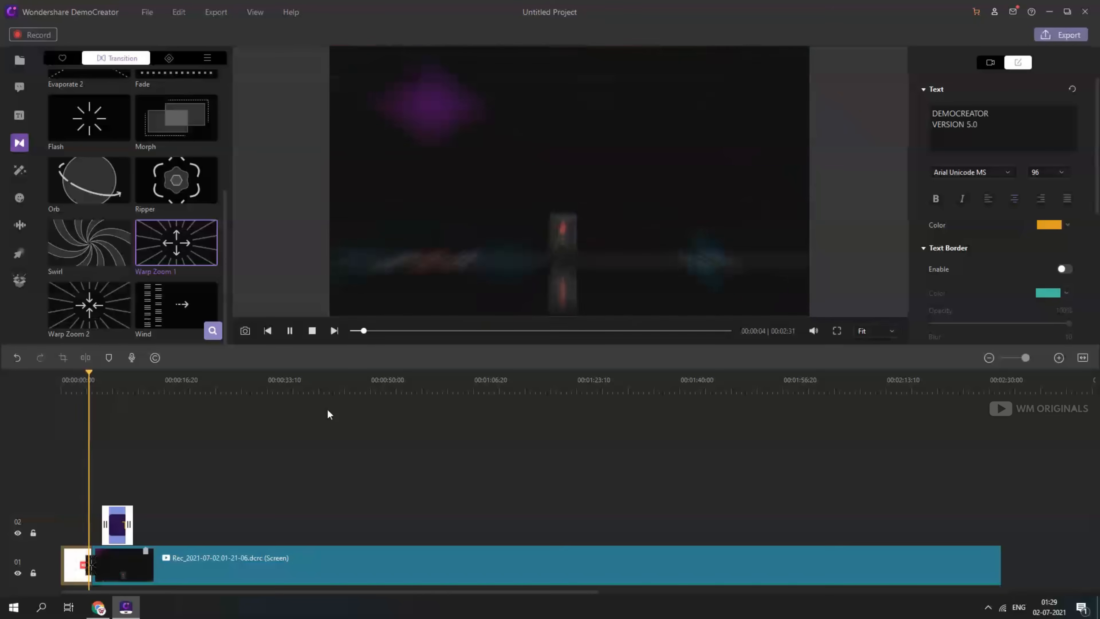
- Open the effects store and examine the asset packs in the Popular category
{"action": "left_click", "coordinate": [19, 281]}
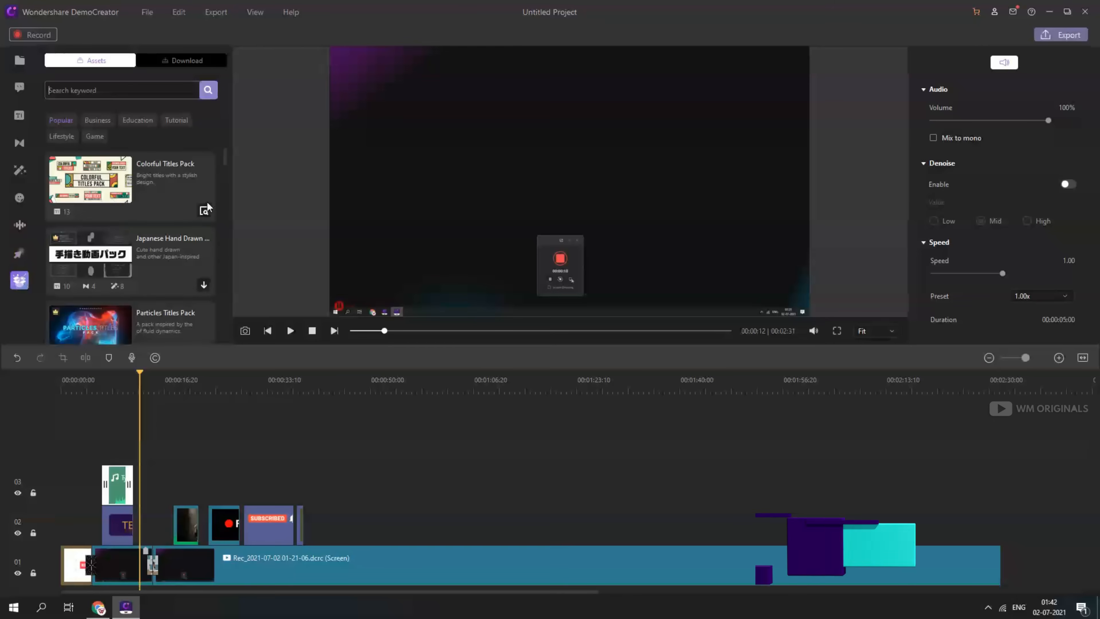
{"action": "scroll", "coordinate": [138, 200], "scroll_direction": "down", "scroll_amount": 5}
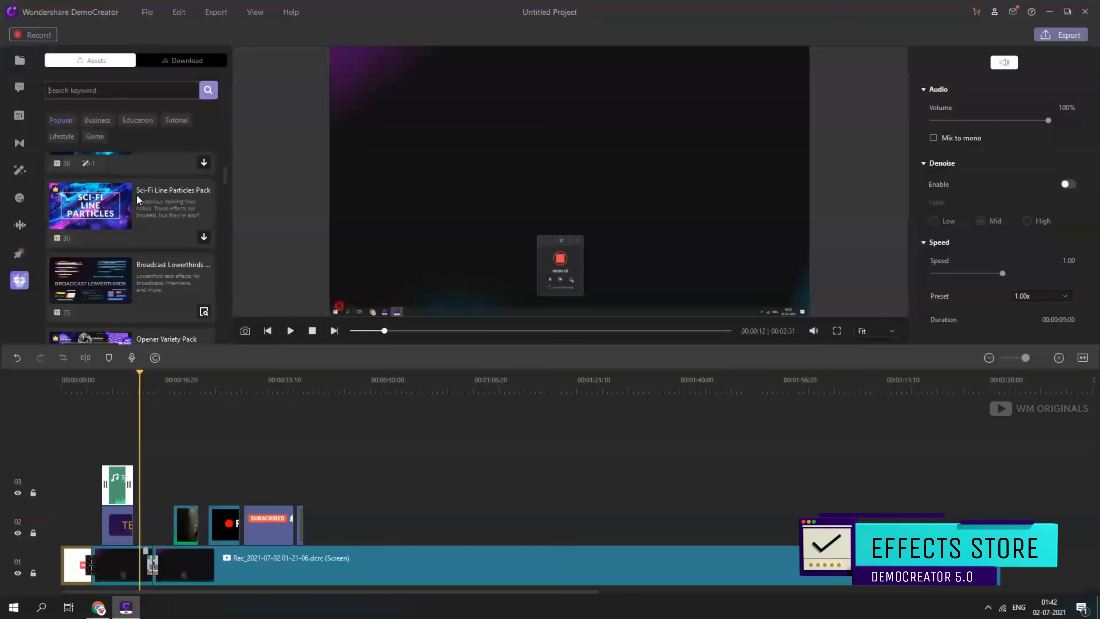
{"action": "scroll", "coordinate": [139, 203], "scroll_direction": "down", "scroll_amount": 10}
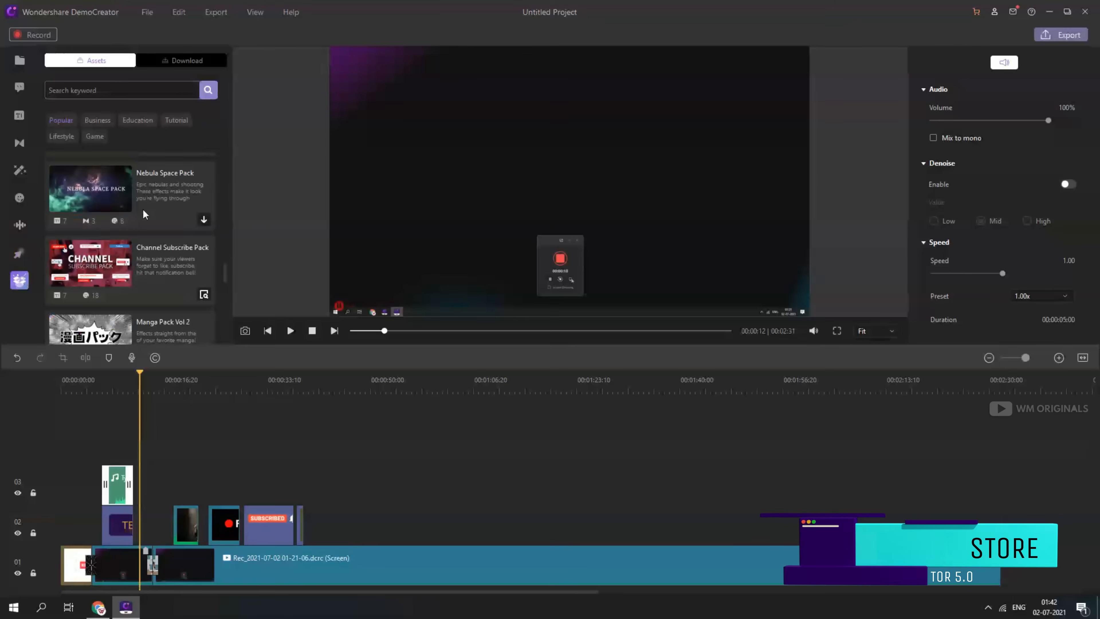
{"action": "scroll", "coordinate": [138, 216], "scroll_direction": "down", "scroll_amount": 5}
{"action": "scroll", "coordinate": [144, 235], "scroll_direction": "down", "scroll_amount": 6}
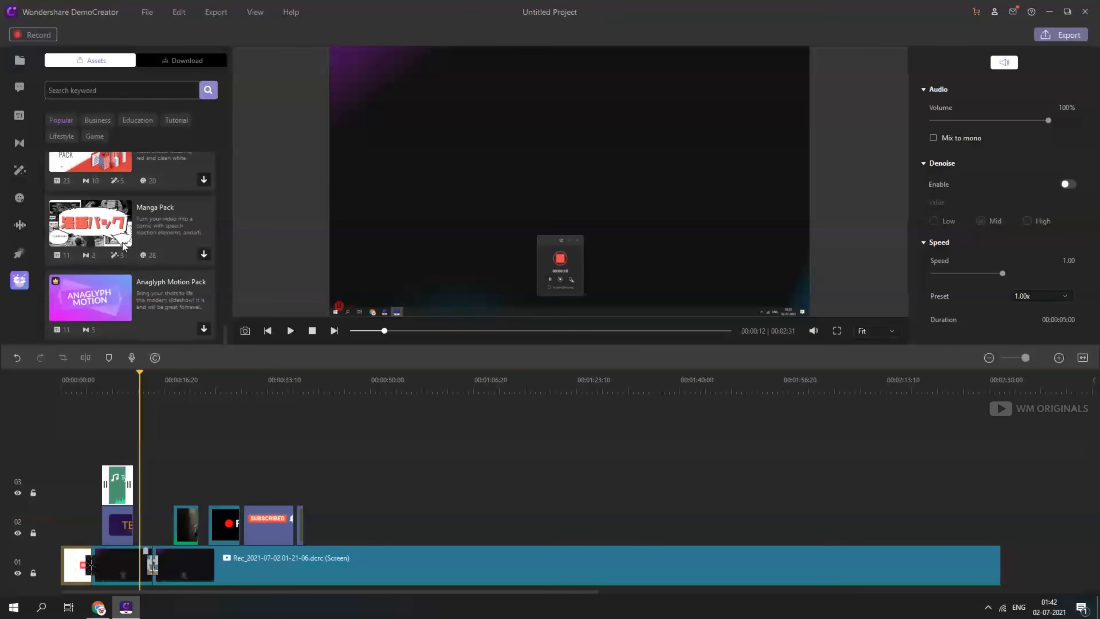
{"action": "scroll", "coordinate": [130, 269], "scroll_direction": "down", "scroll_amount": 5}
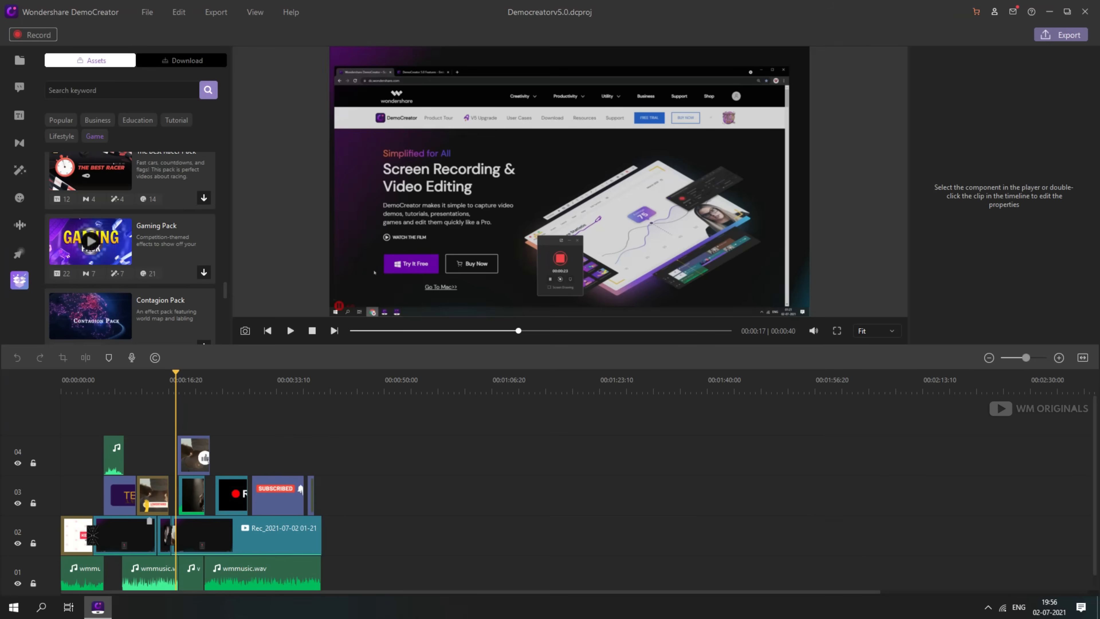
- Download the Gaming Pack from the Game category and browse the downloaded assets
{"action": "left_click", "coordinate": [90, 241]}
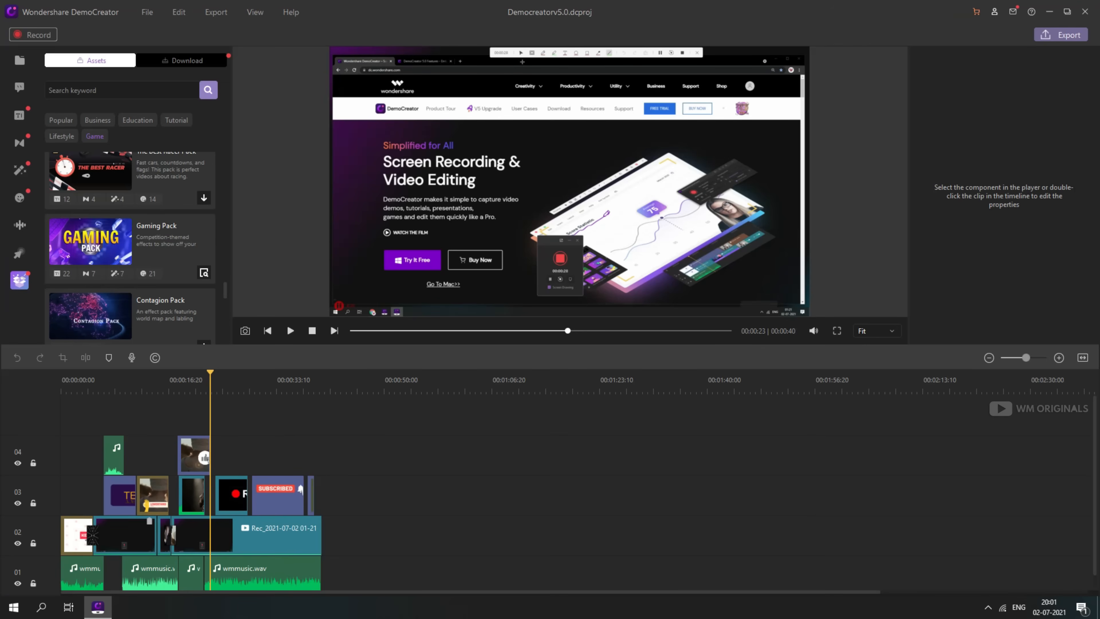
{"action": "left_click", "coordinate": [182, 61]}
{"action": "left_click", "coordinate": [83, 81]}
{"action": "scroll", "coordinate": [177, 204], "scroll_direction": "down", "scroll_amount": 7}
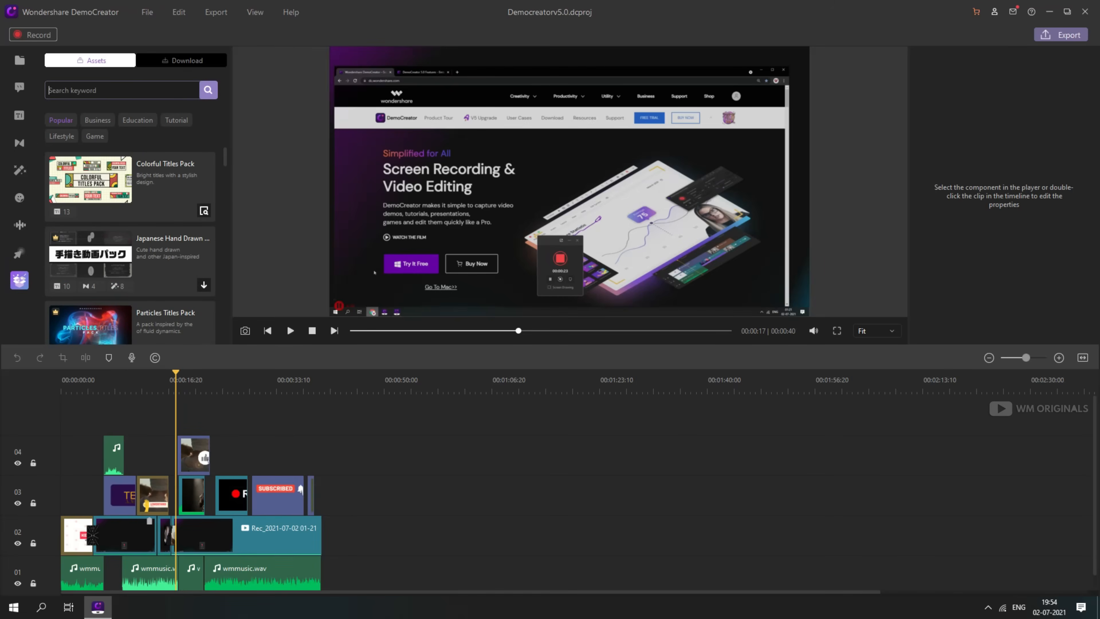
- Search the effects store for "lowerthird" and browse the Business, Tutorial, Lifestyle and Game packs
{"action": "type", "text": "lowerthird"}
{"action": "key", "text": "Return"}
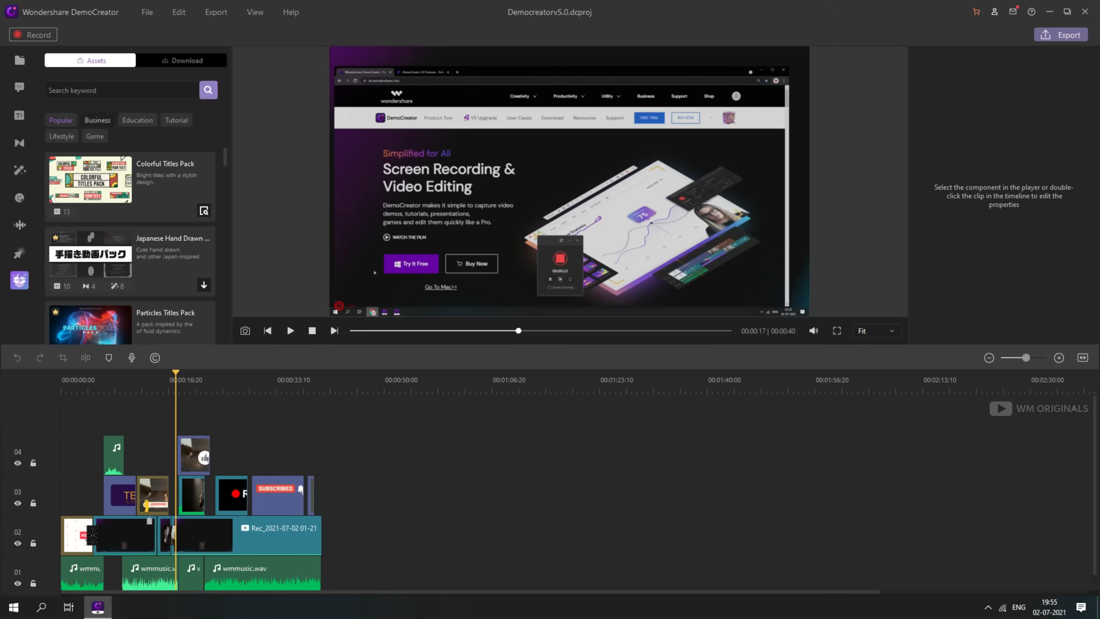
{"action": "left_click", "coordinate": [98, 120]}
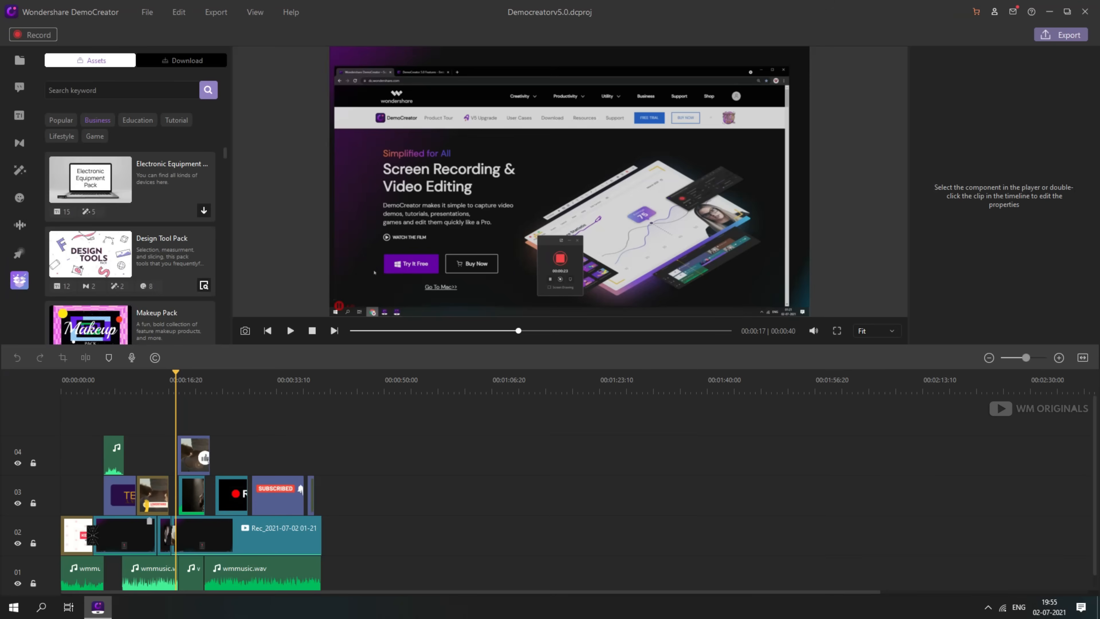
{"action": "left_click", "coordinate": [176, 120]}
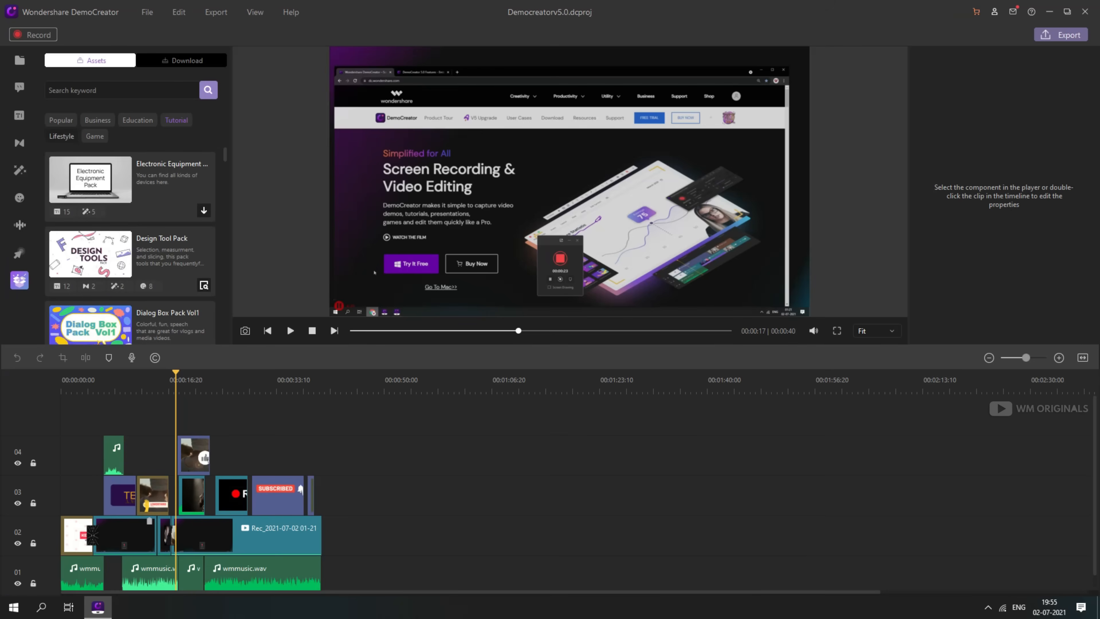
{"action": "left_click", "coordinate": [61, 136]}
{"action": "left_click", "coordinate": [94, 136]}
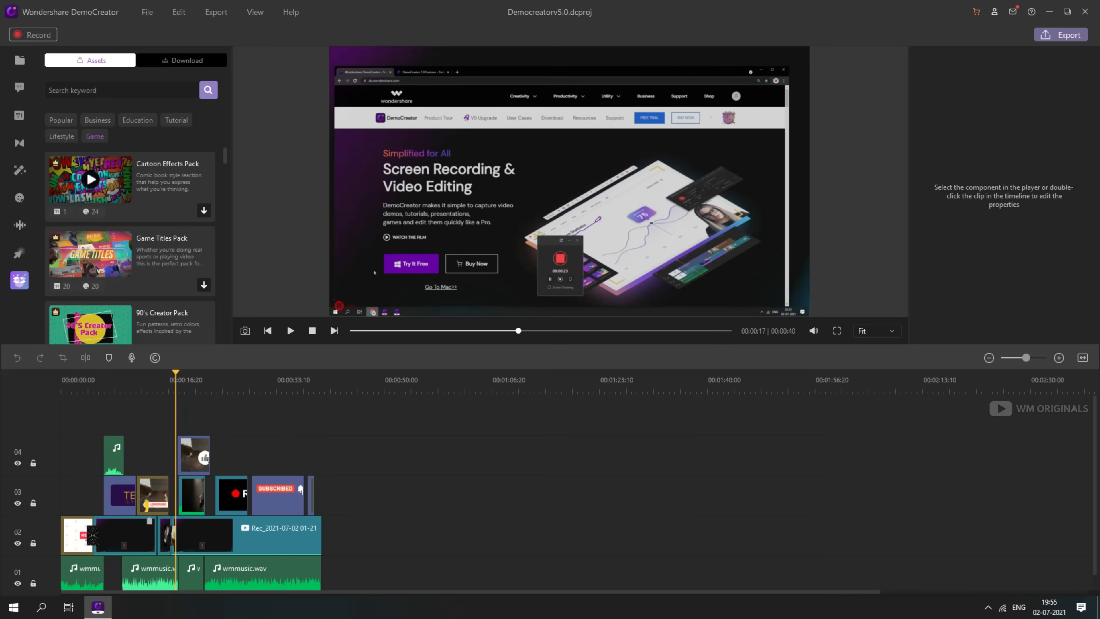
{"action": "scroll", "coordinate": [130, 242], "scroll_direction": "down", "scroll_amount": 5}
{"action": "scroll", "coordinate": [130, 247], "scroll_direction": "up", "scroll_amount": 5}
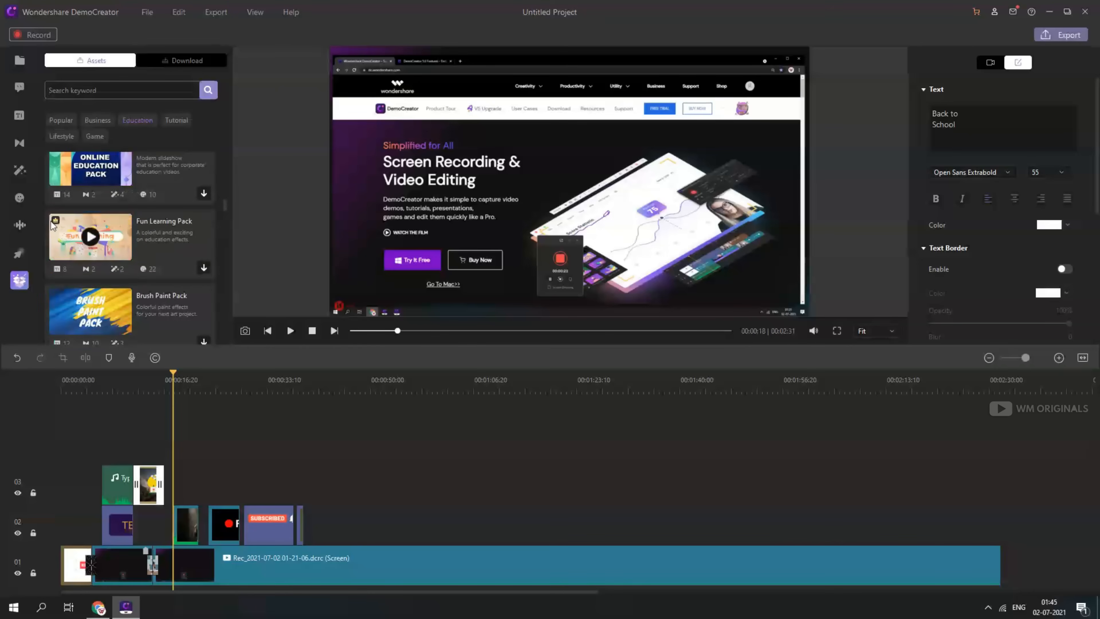
- Download the Fun Learning Pack from the effects store's Education category
{"action": "left_click", "coordinate": [203, 267]}
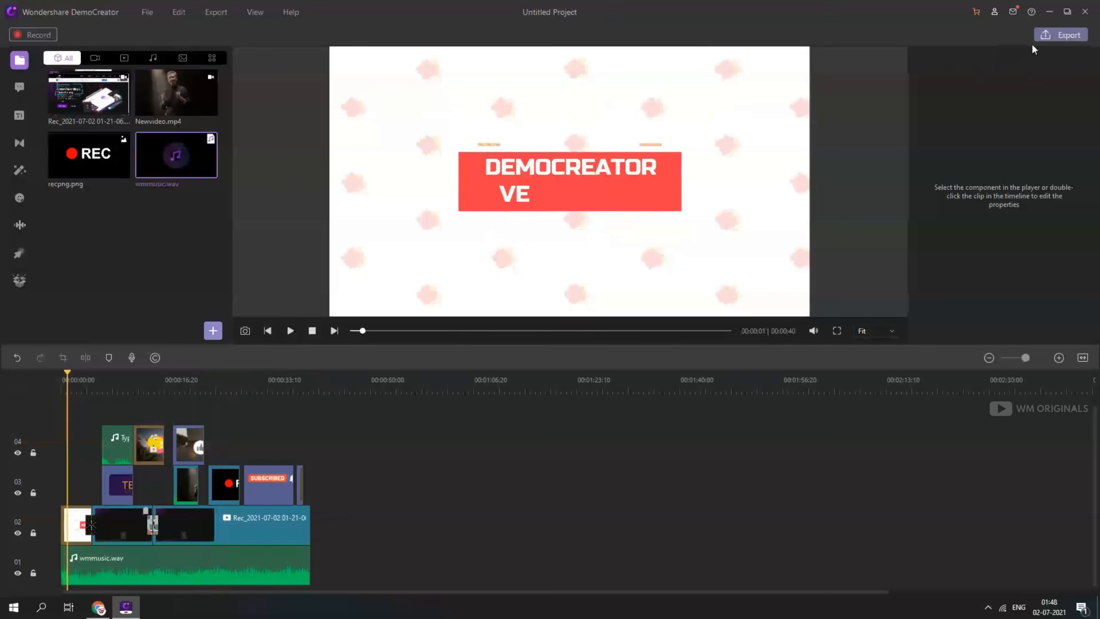
- Start a local export of the project and name the production DemocreatorV5Update
{"action": "left_click", "coordinate": [1055, 38]}
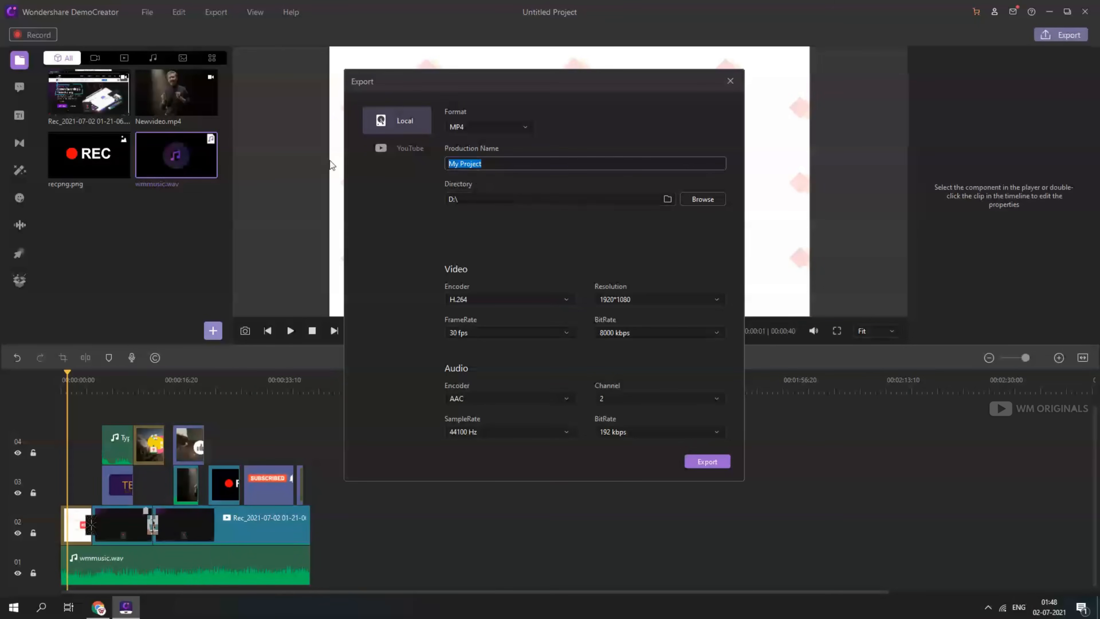
{"action": "type", "text": "DemocreatorV5T"}
{"action": "type", "text": "pdate"}
- Set the export resolution to 3840*2160, choose the audio bitrate and export the video as MP4
{"action": "left_click", "coordinate": [650, 300]}
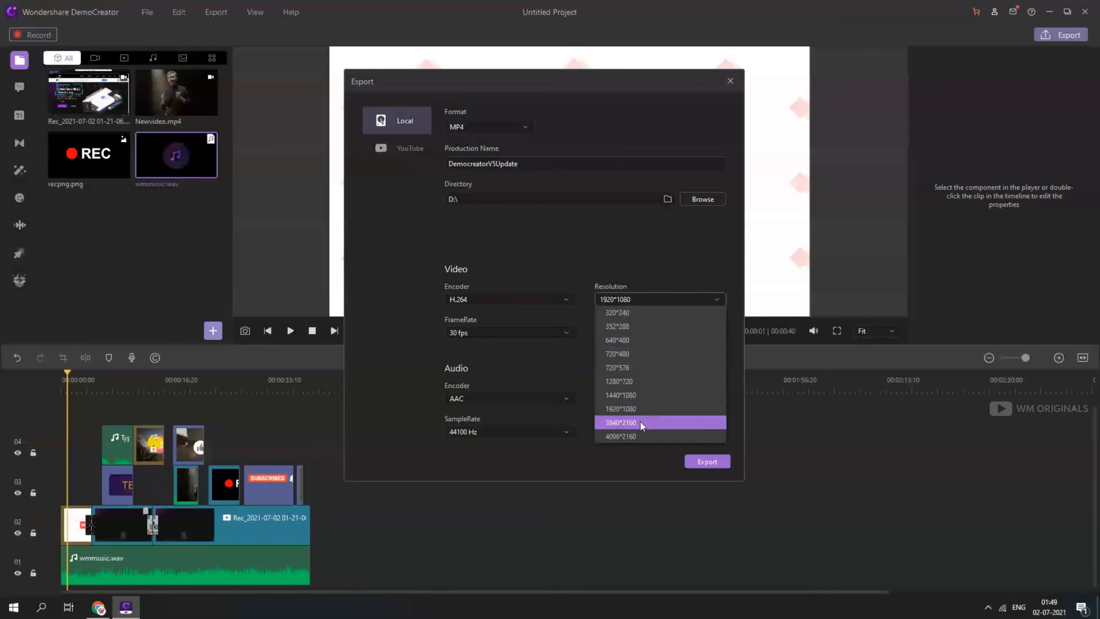
{"action": "left_click", "coordinate": [615, 422]}
{"action": "left_click", "coordinate": [645, 432]}
{"action": "left_click", "coordinate": [640, 486]}
{"action": "left_click", "coordinate": [707, 462]}
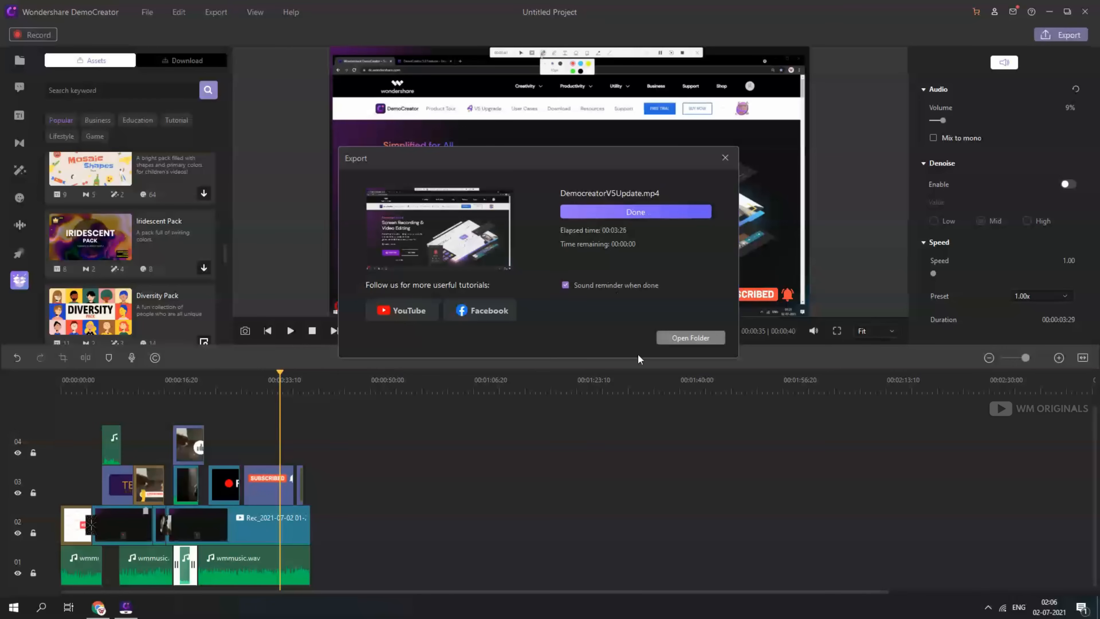
- Open the export folder, play the exported DemocreatorV5Update video, and close both the player and the folder
{"action": "left_click", "coordinate": [674, 341]}
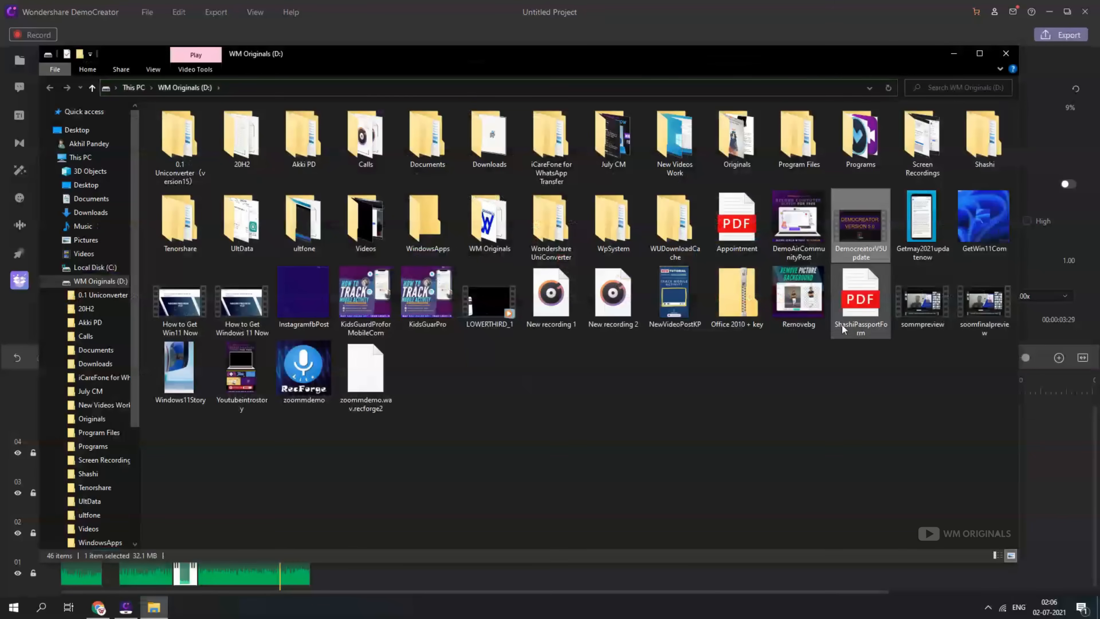
{"action": "double_click", "coordinate": [877, 229]}
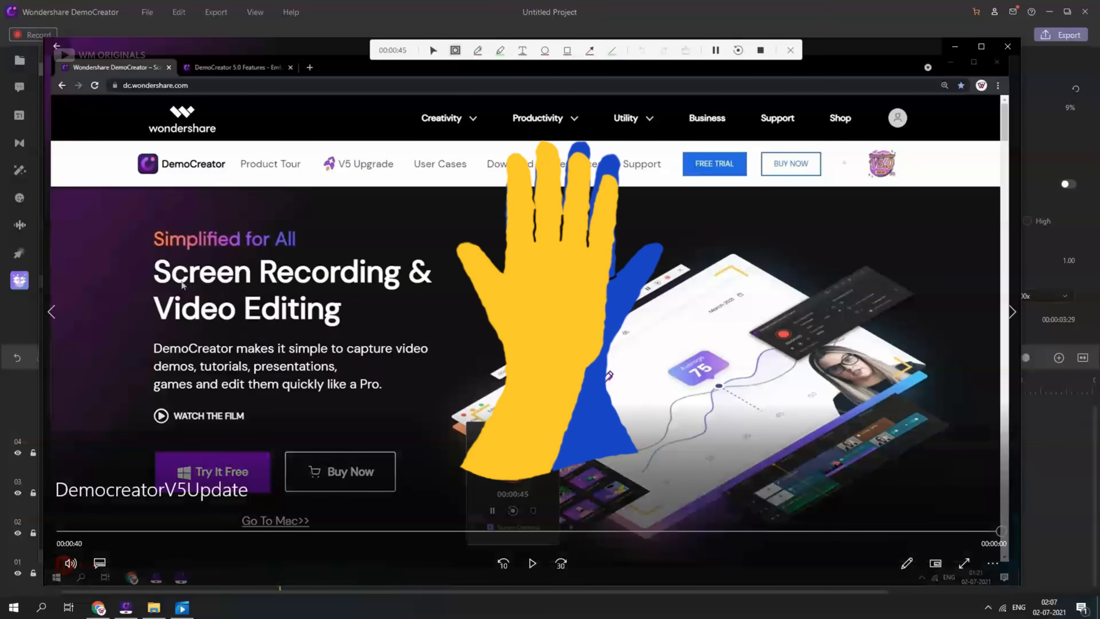
{"action": "left_click", "coordinate": [1006, 46]}
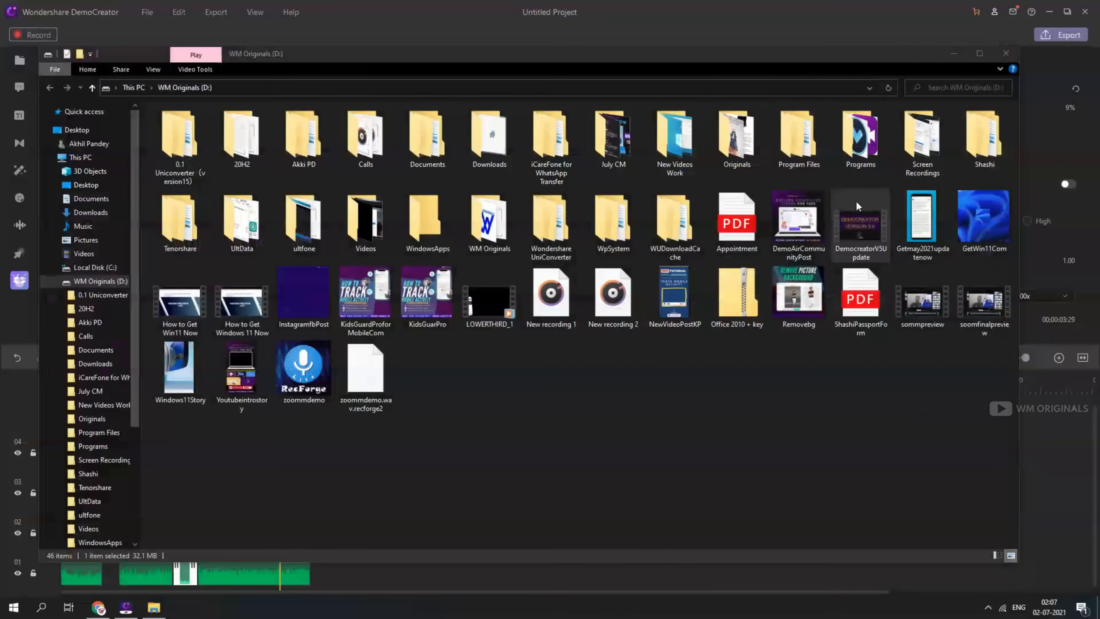
{"action": "left_click", "coordinate": [1005, 53]}
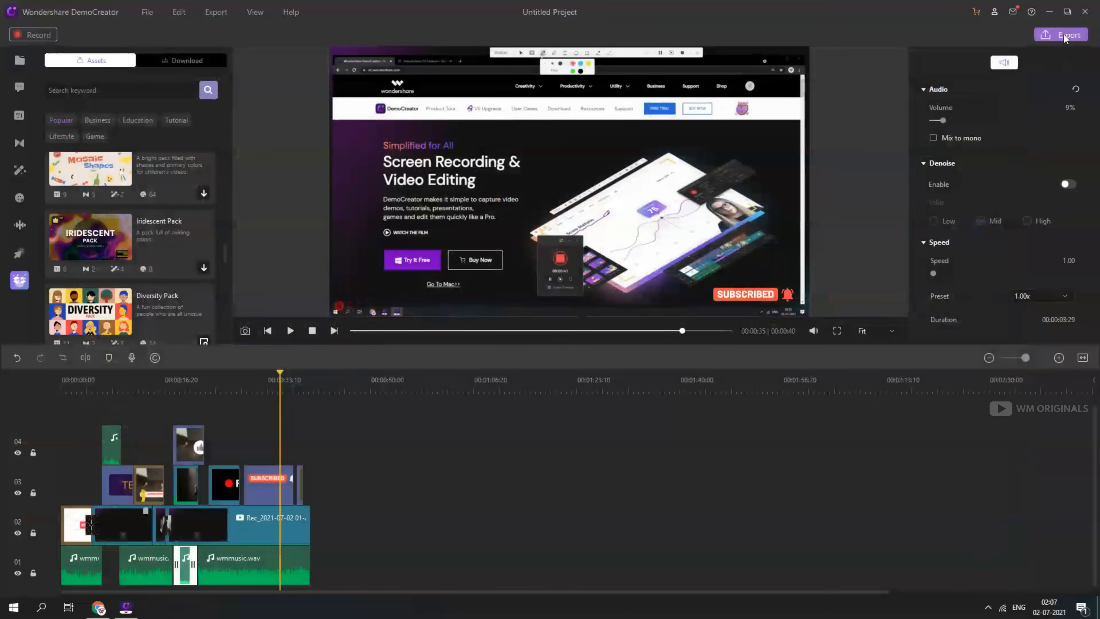